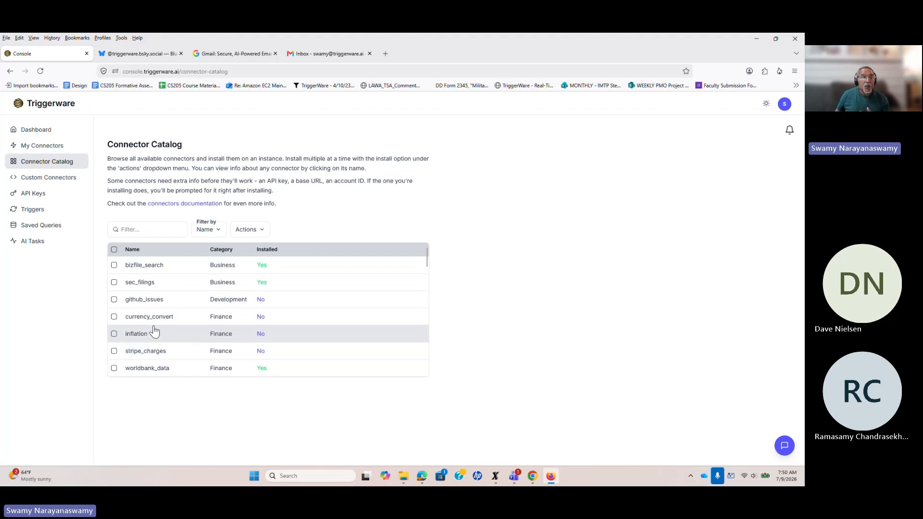
Install the github_issues connector from the connector catalog and close its details.
click(151, 303)
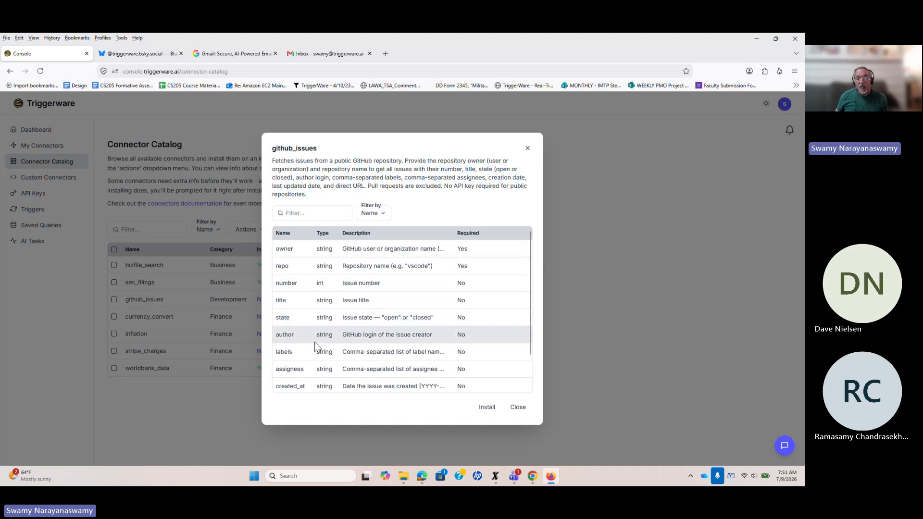
click(487, 408)
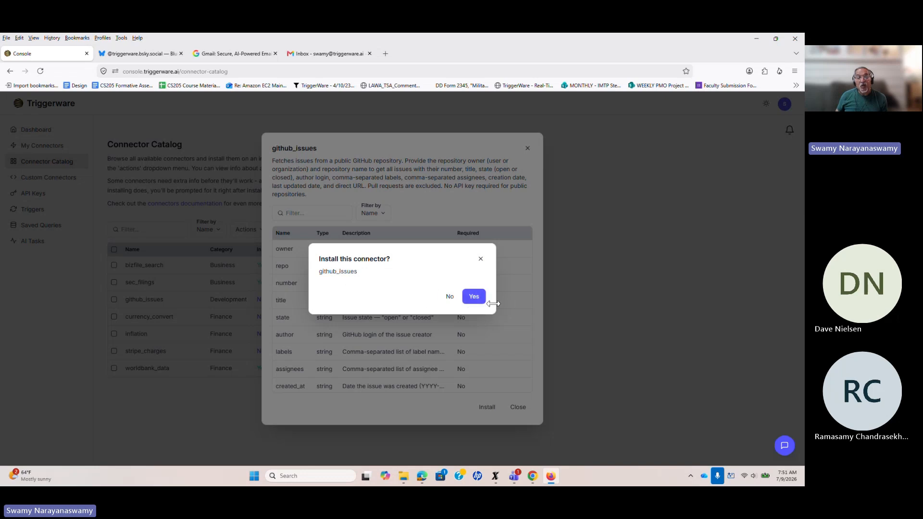
click(474, 297)
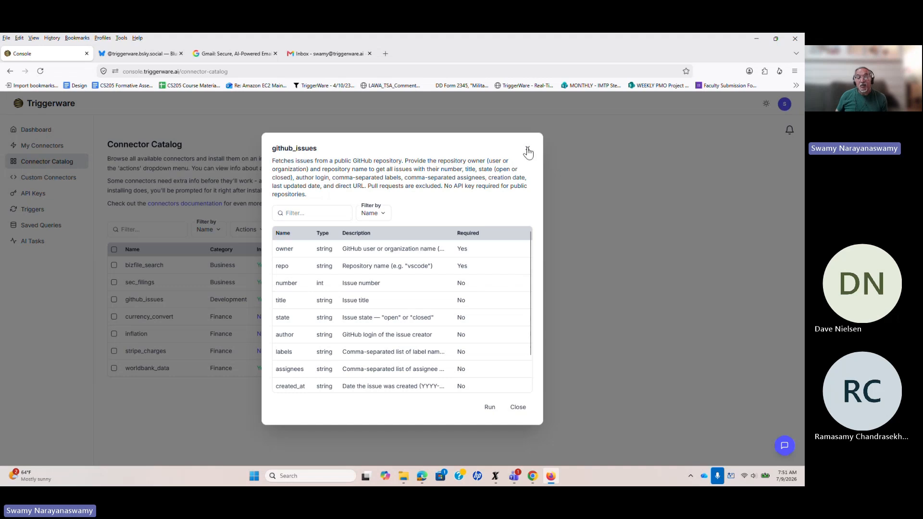
click(517, 407)
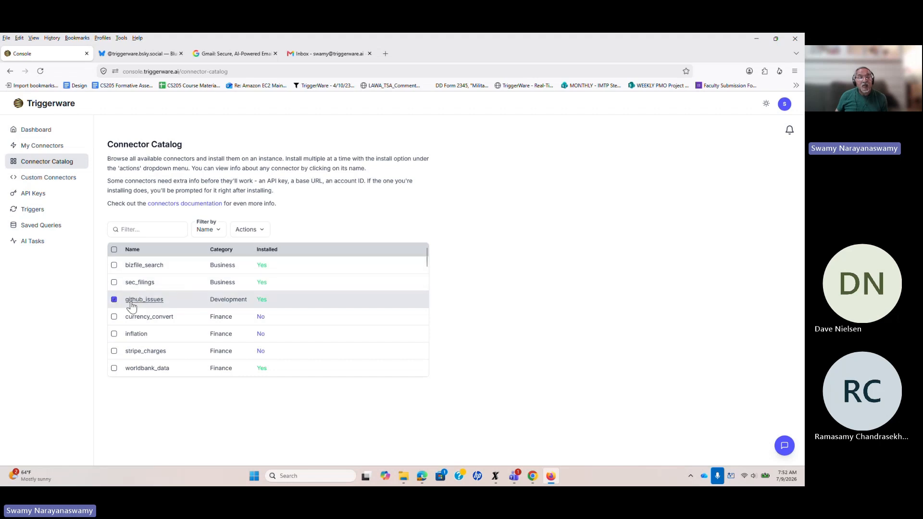
click(260, 231)
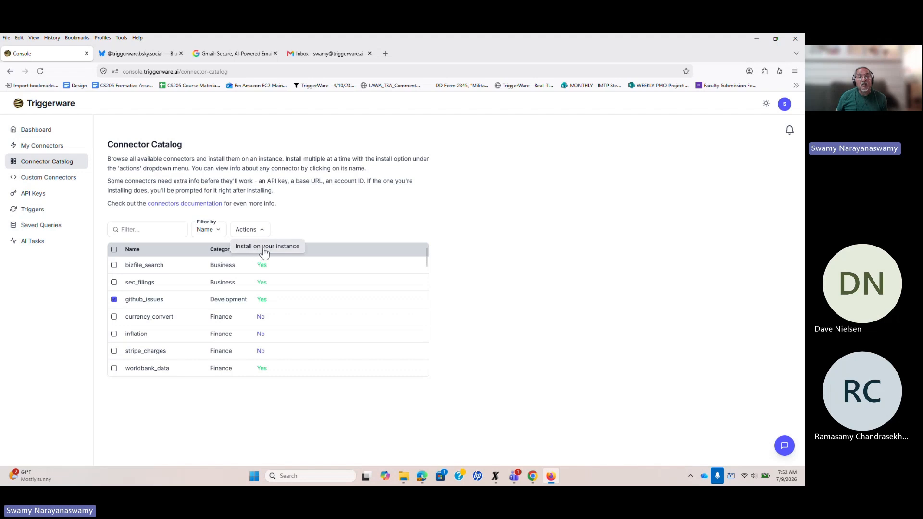
click(330, 210)
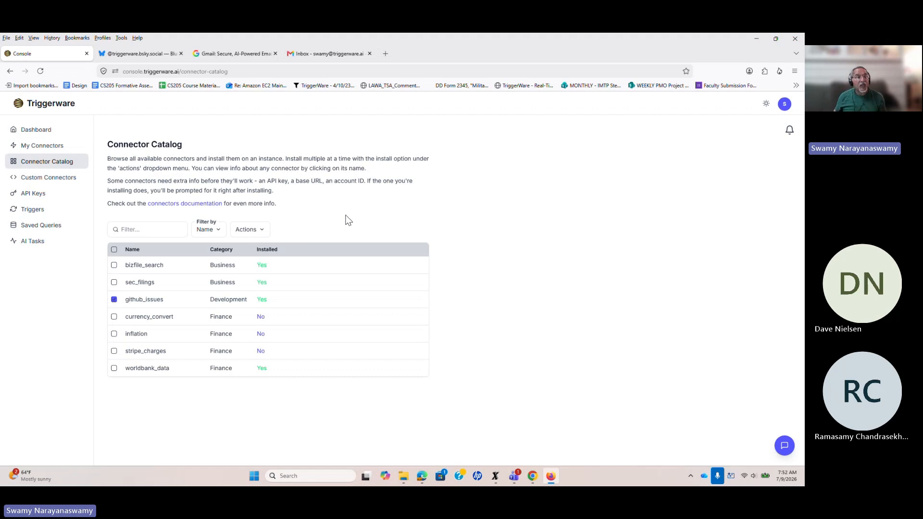
Run an automatic test query for the installed github_issues connector and review its results.
click(53, 150)
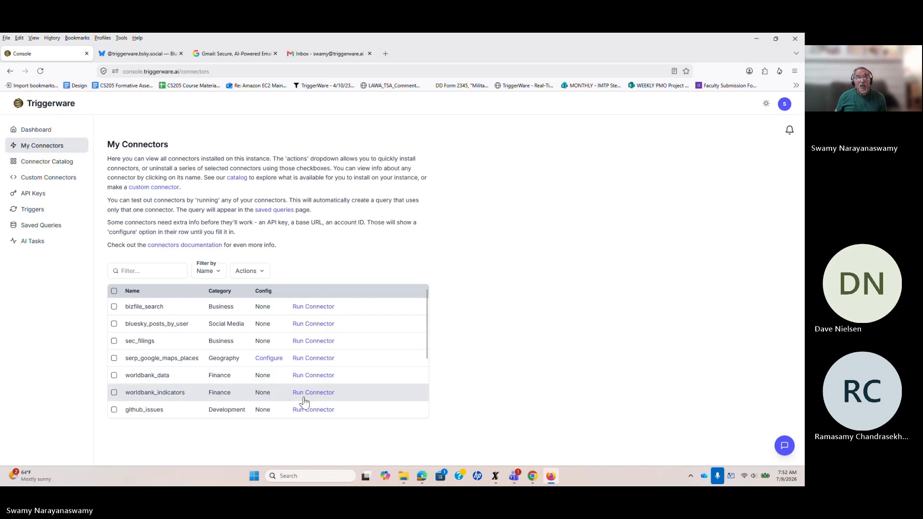
scroll(425, 325, down, 1)
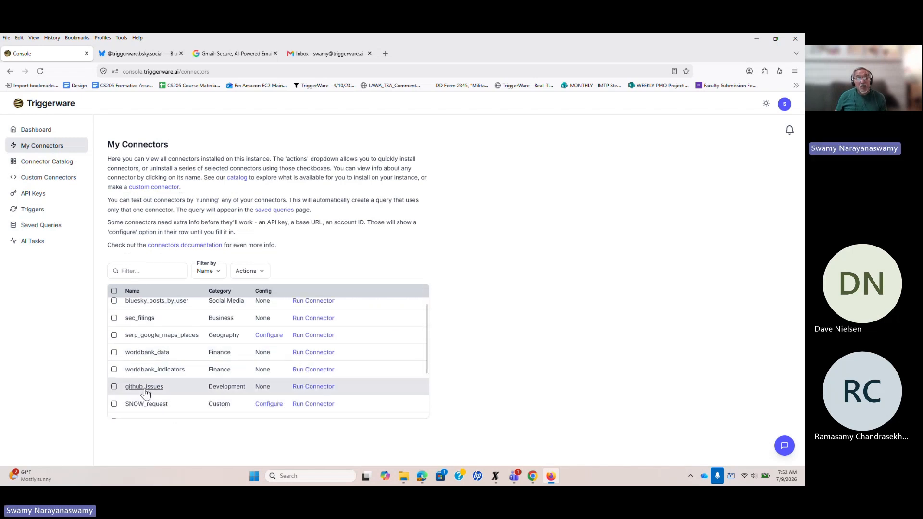
click(313, 387)
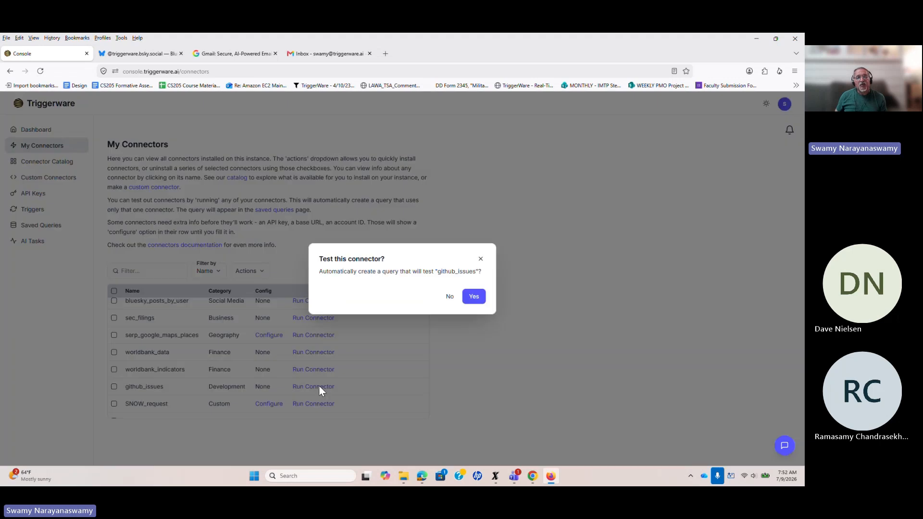
click(475, 297)
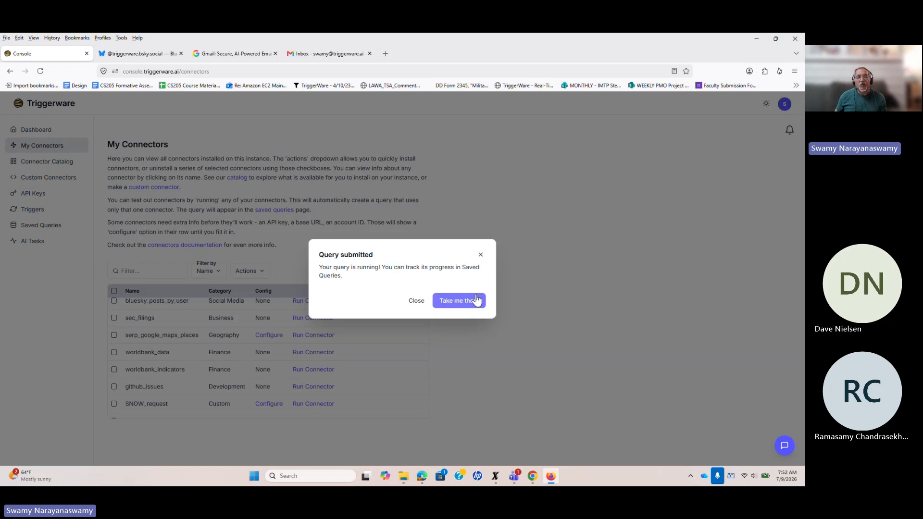
click(453, 305)
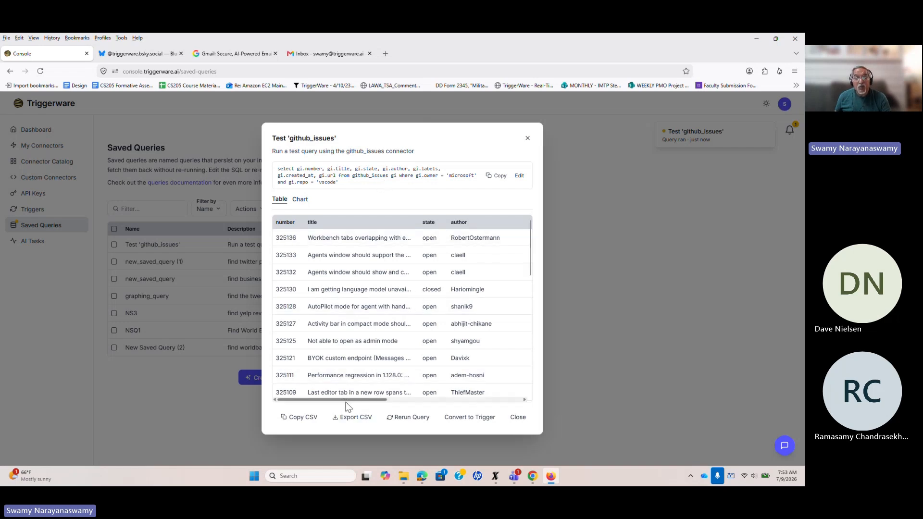
drag(346, 402, 316, 403)
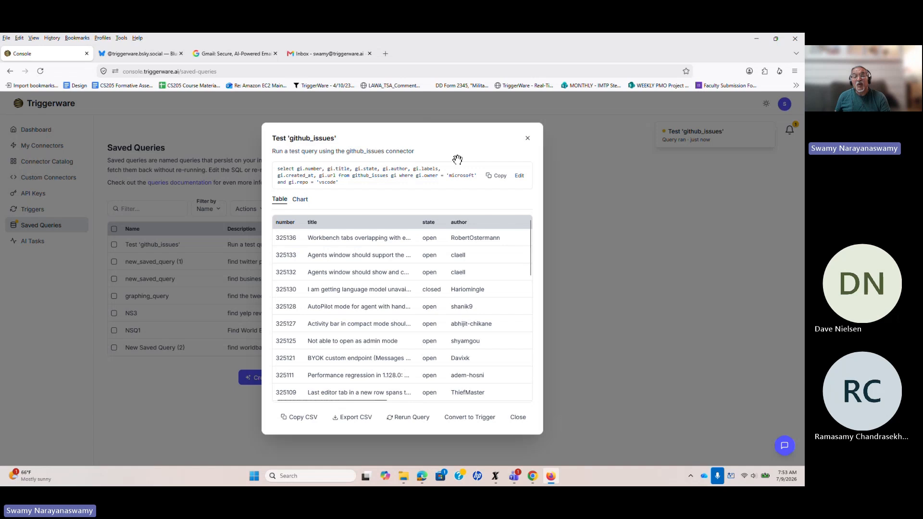
click(528, 140)
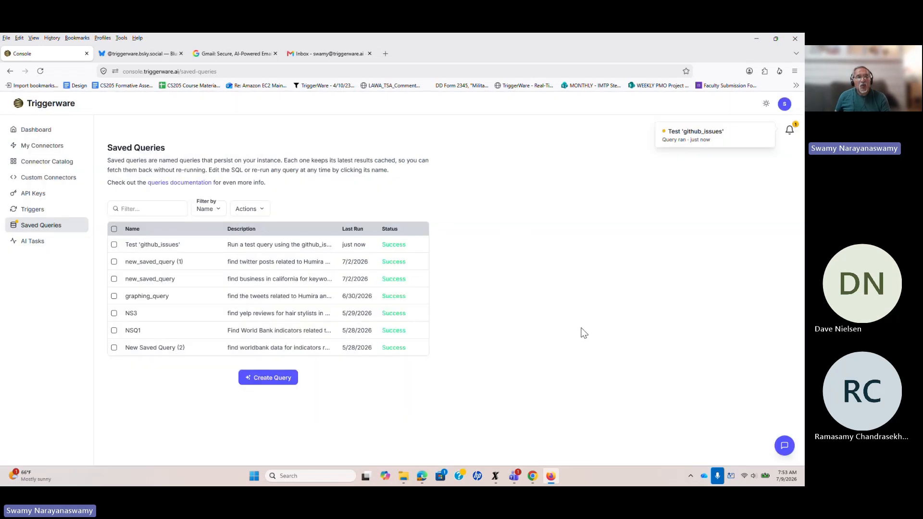
Start a new saved query and name it sample2.
click(267, 379)
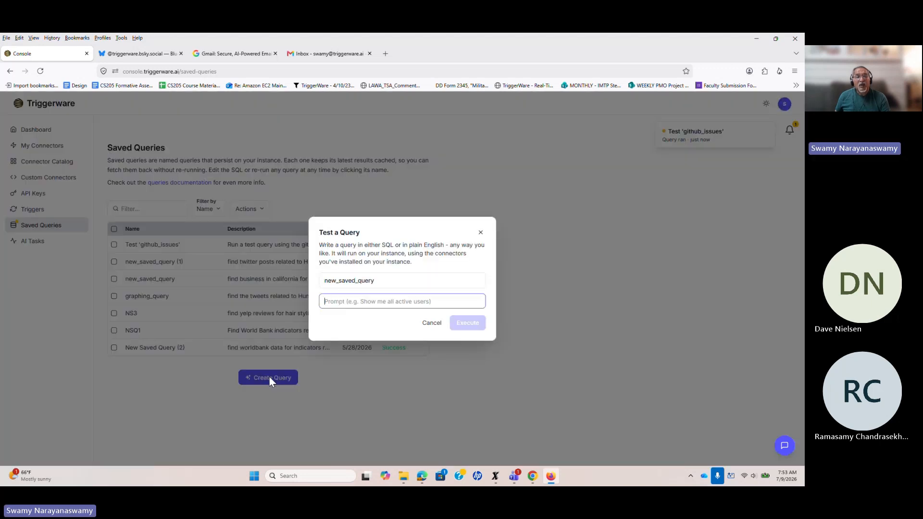
click(392, 280)
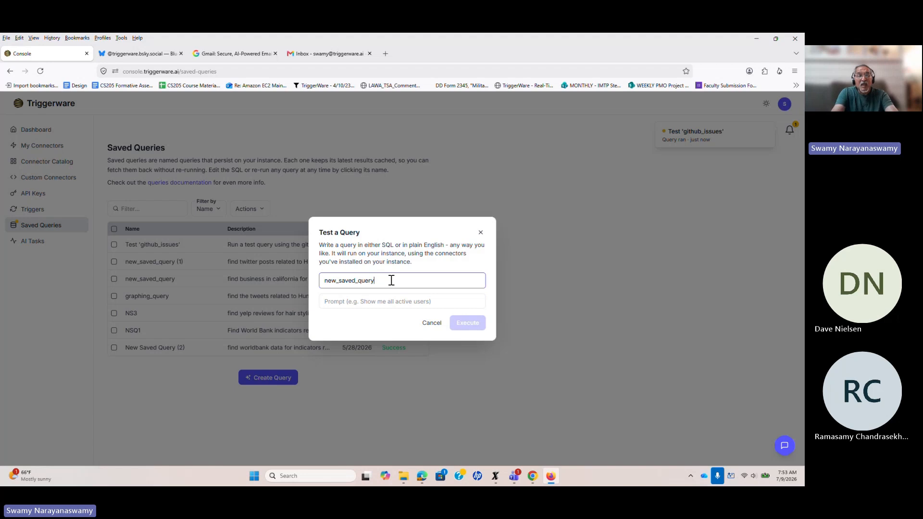
key(BackSpace)
key(BackSpace)
key(BackSpace)
key(BackSpace)
key(BackSpace)
key(BackSpace)
key(BackSpace)
key(BackSpace)
key(BackSpace)
key(BackSpace)
key(BackSpace)
key(BackSpace)
key(BackSpace)
key(BackSpace)
key(BackSpace)
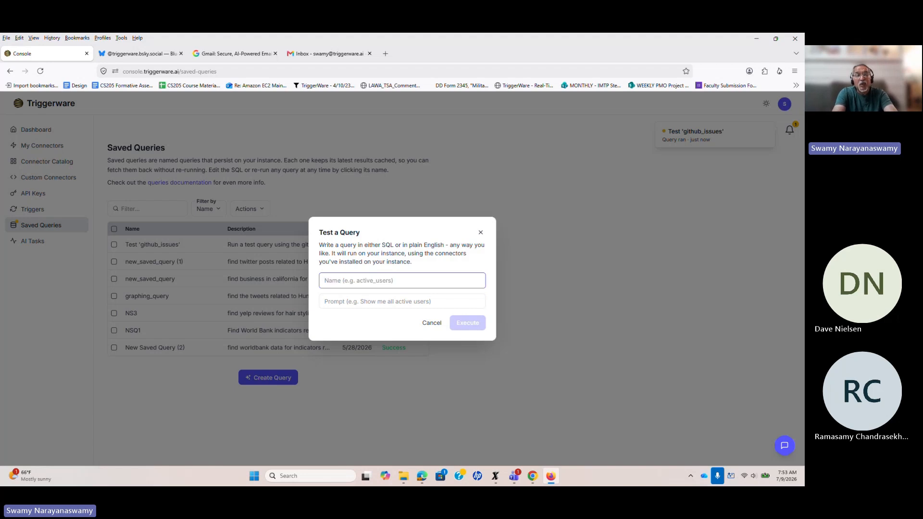
text(sample2)
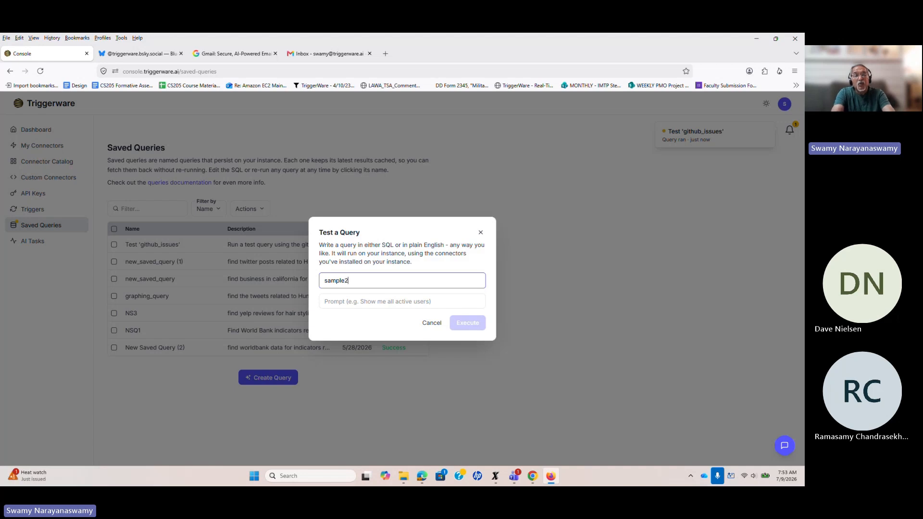
Execute the query with the prompt "find github issues for owner karpathy repo nanoGPT" and go to its results.
click(385, 298)
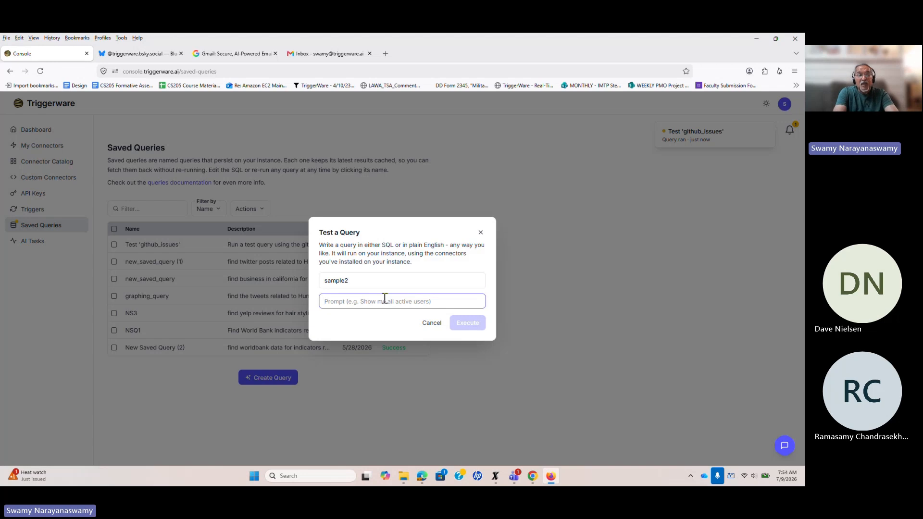
text(find githu)
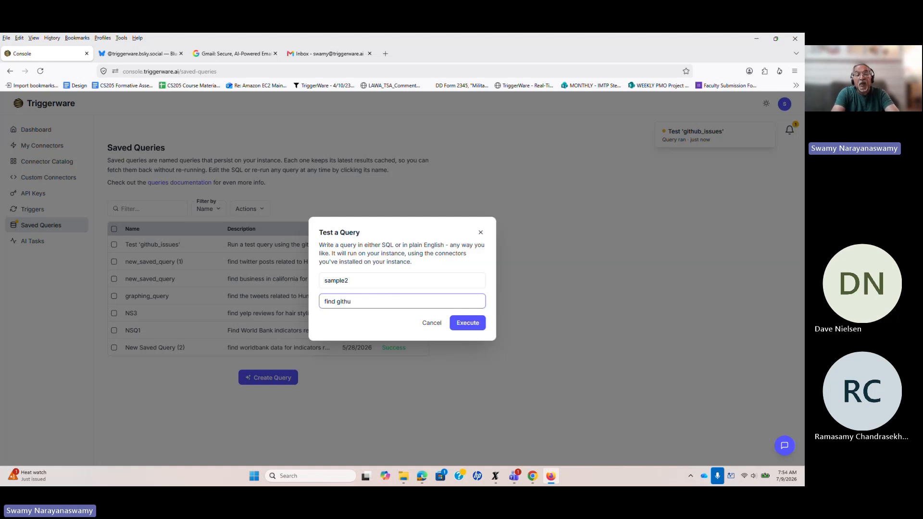
text(b issues )
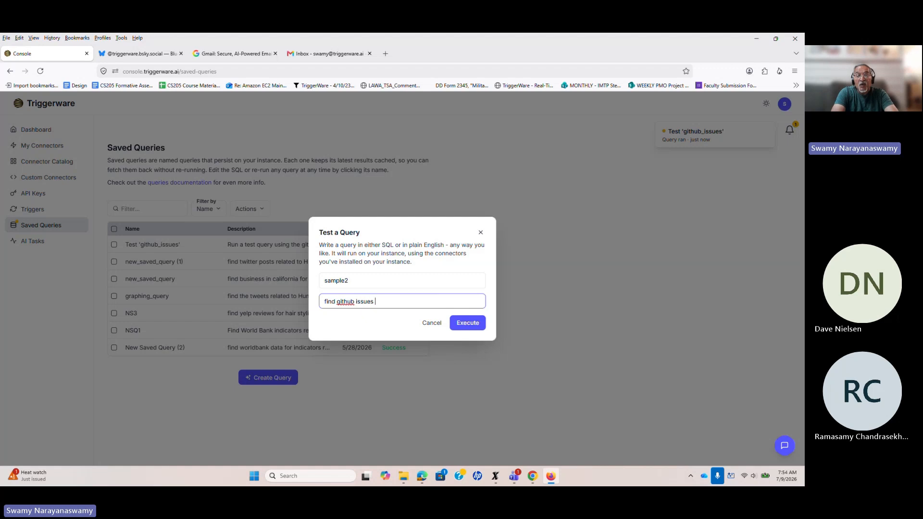
text(for own)
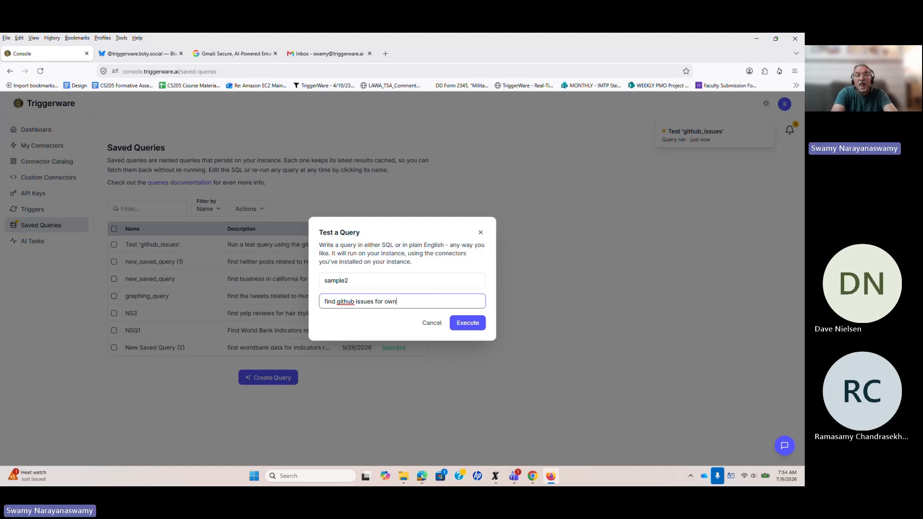
text(er karpa)
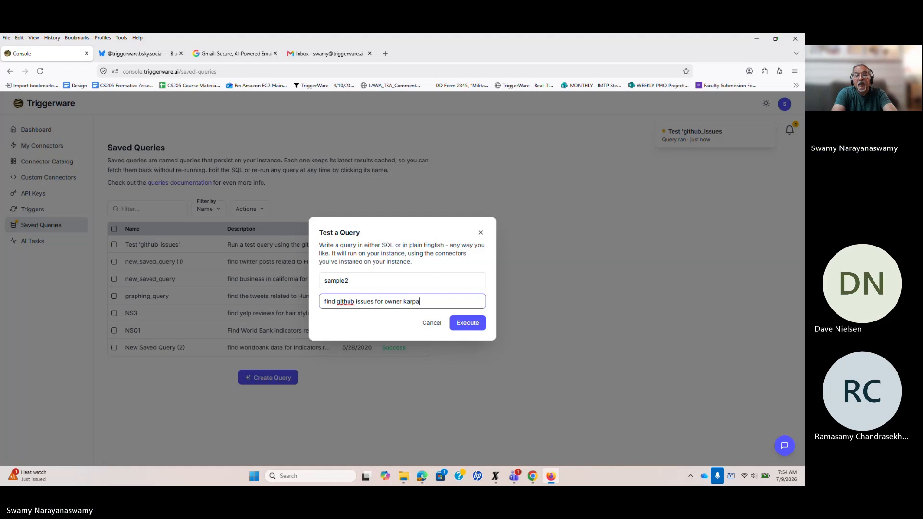
text(thy)
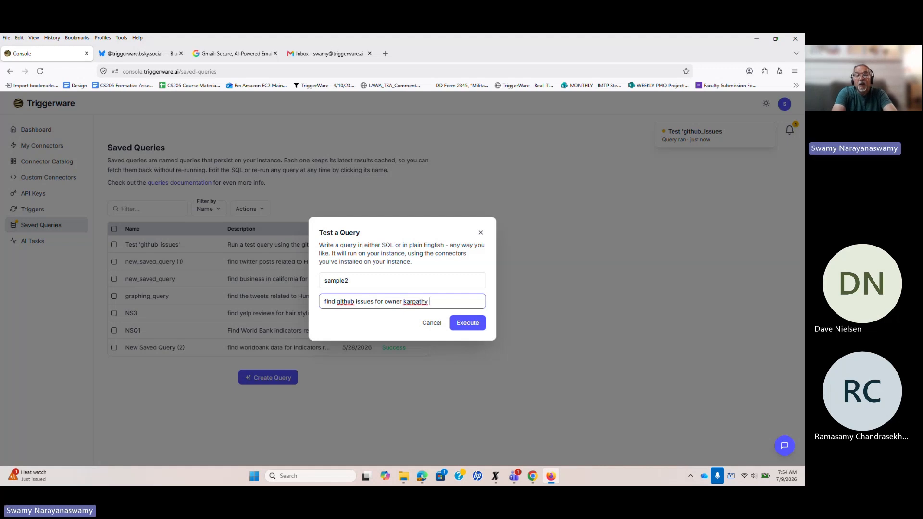
text( repo)
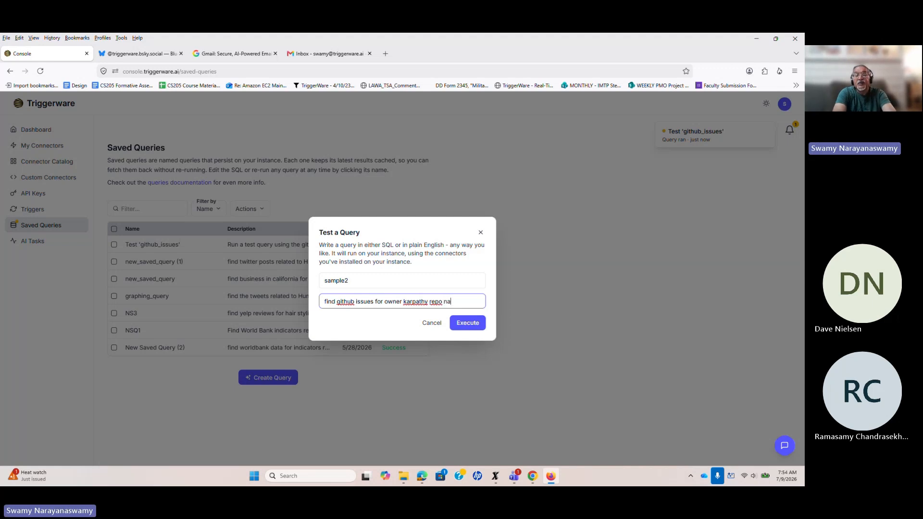
text( nanoGPT)
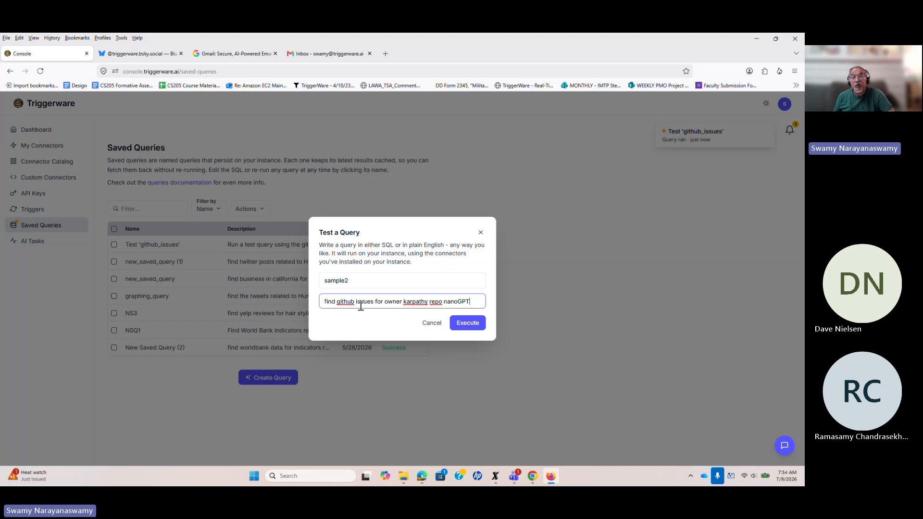
click(463, 323)
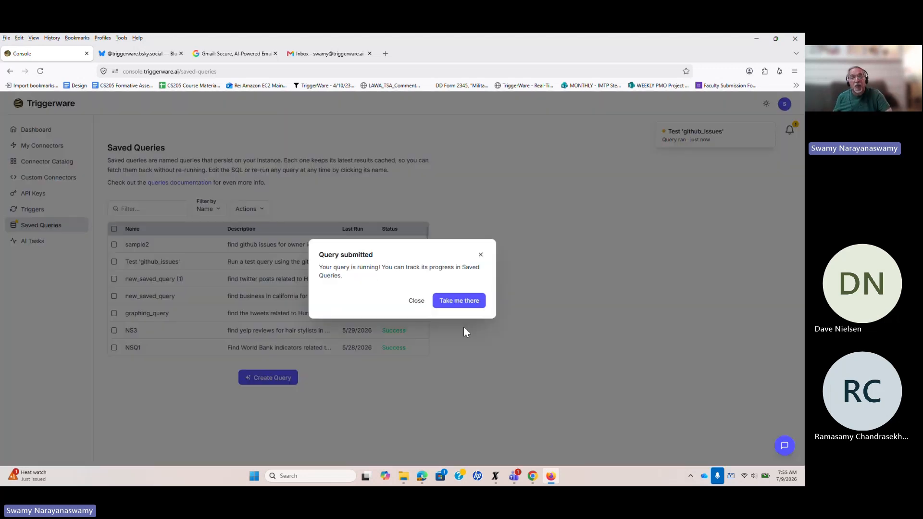
click(452, 303)
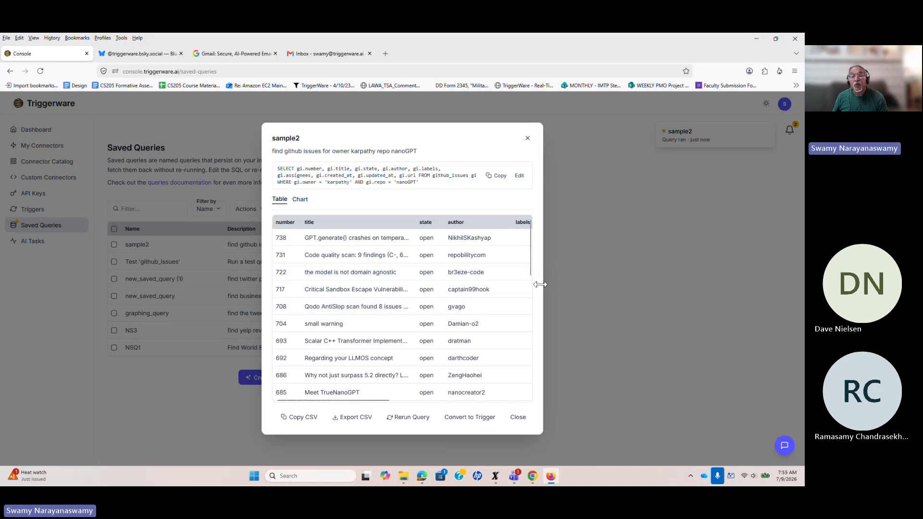
Widen the sample2 results window, examine the prompt, generated SQL and all result columns, and close it.
drag(540, 285, 706, 286)
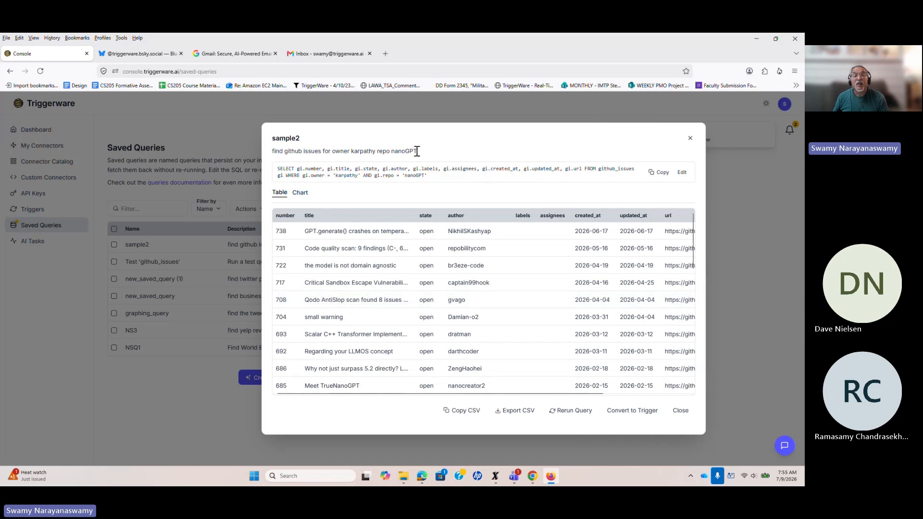
drag(421, 150, 280, 160)
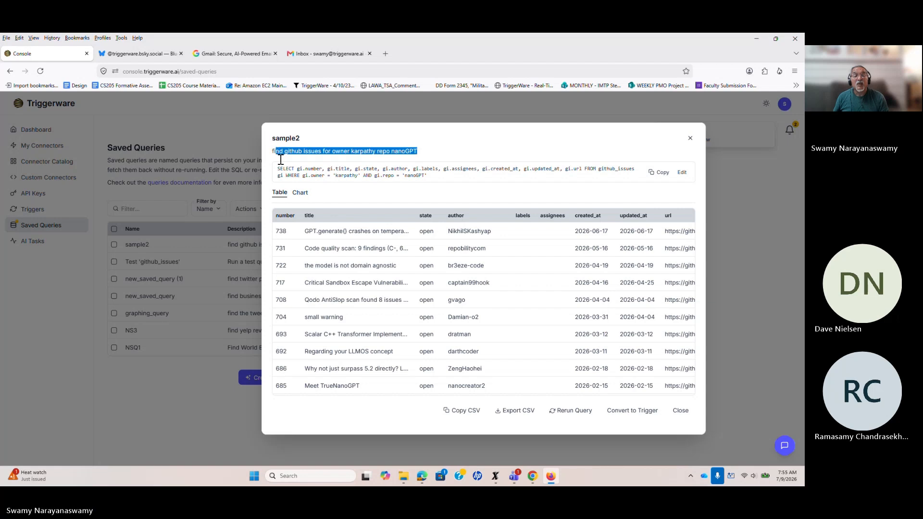
drag(428, 176, 274, 168)
click(439, 176)
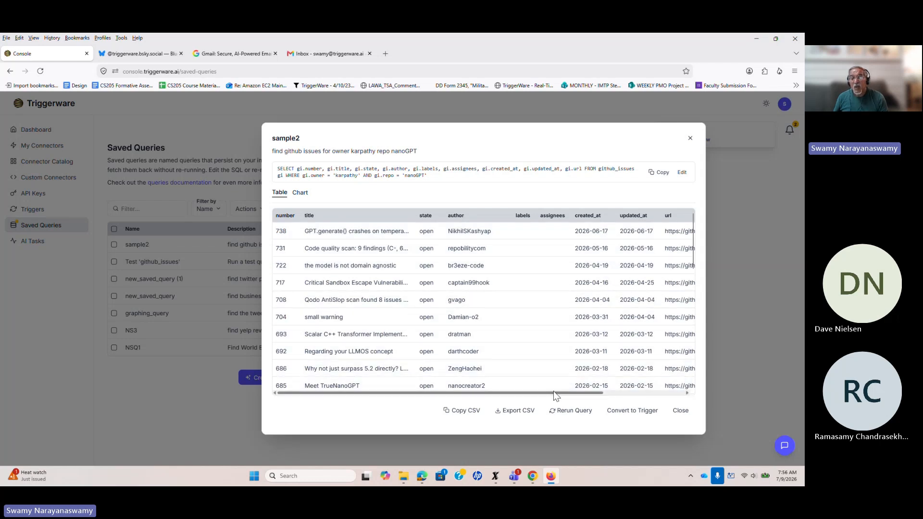
drag(552, 391, 651, 385)
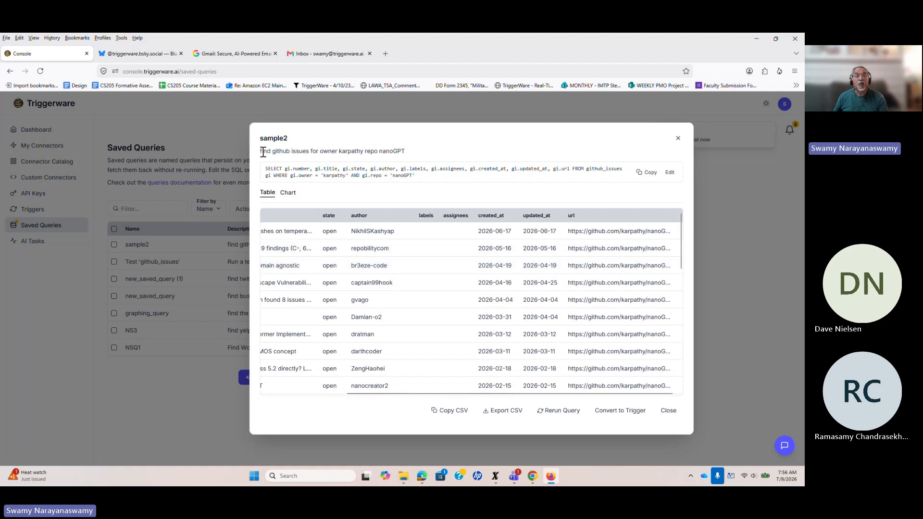
drag(261, 152, 421, 150)
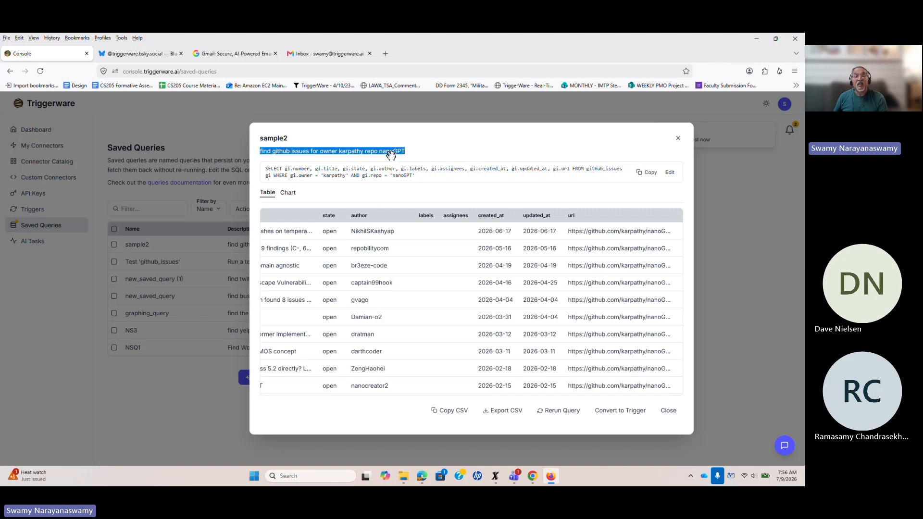
click(406, 153)
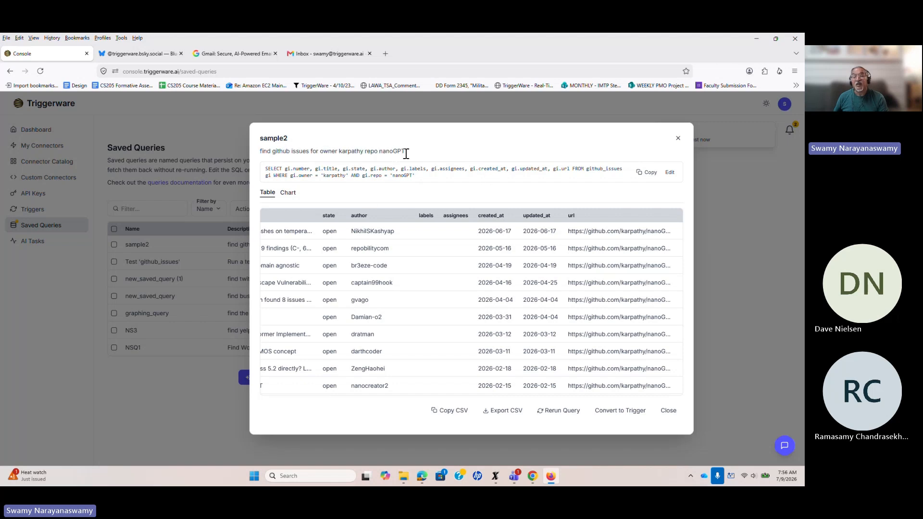
click(677, 139)
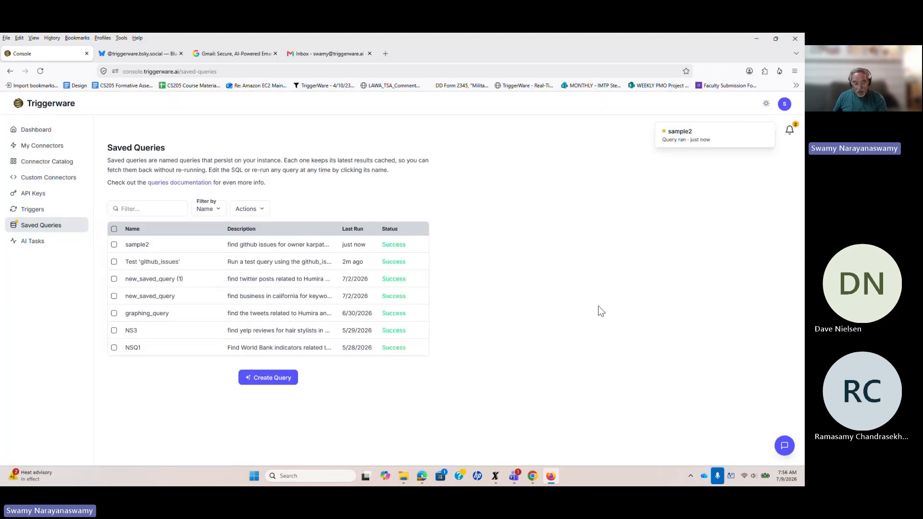